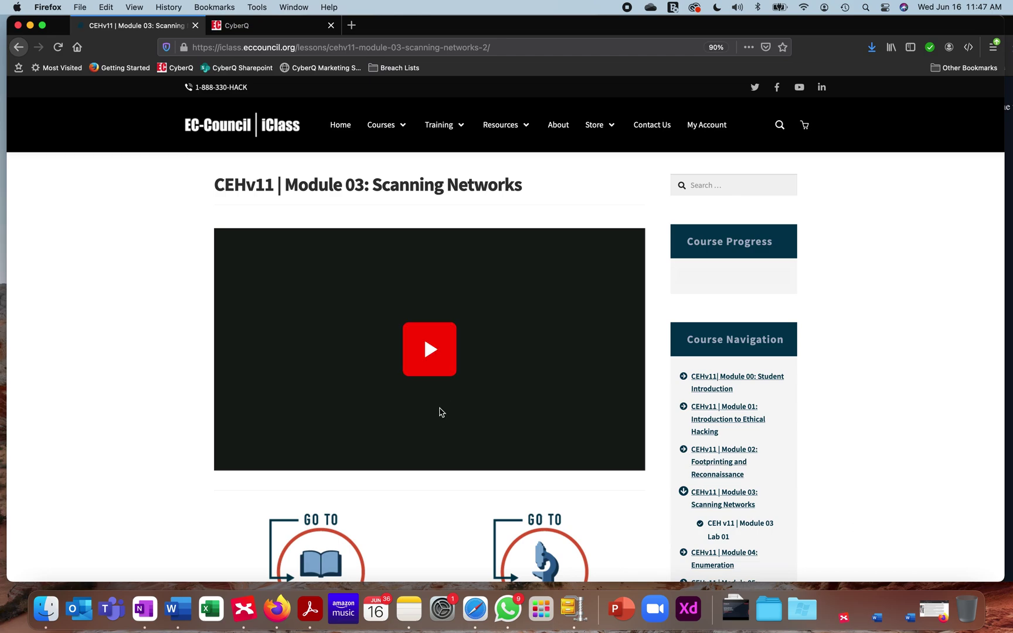
# Scroll through the Module 03 lesson page, then switch to the CyberQ console showing the Parrot login
pyautogui.scroll(-3, 189, 510)
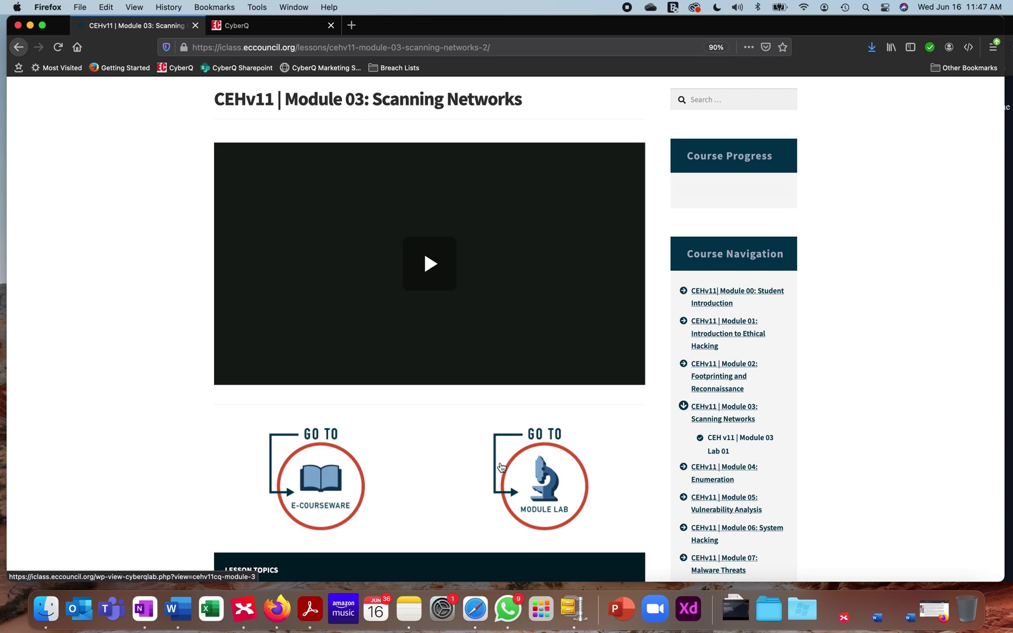
pyautogui.scroll(3, 178, 400)
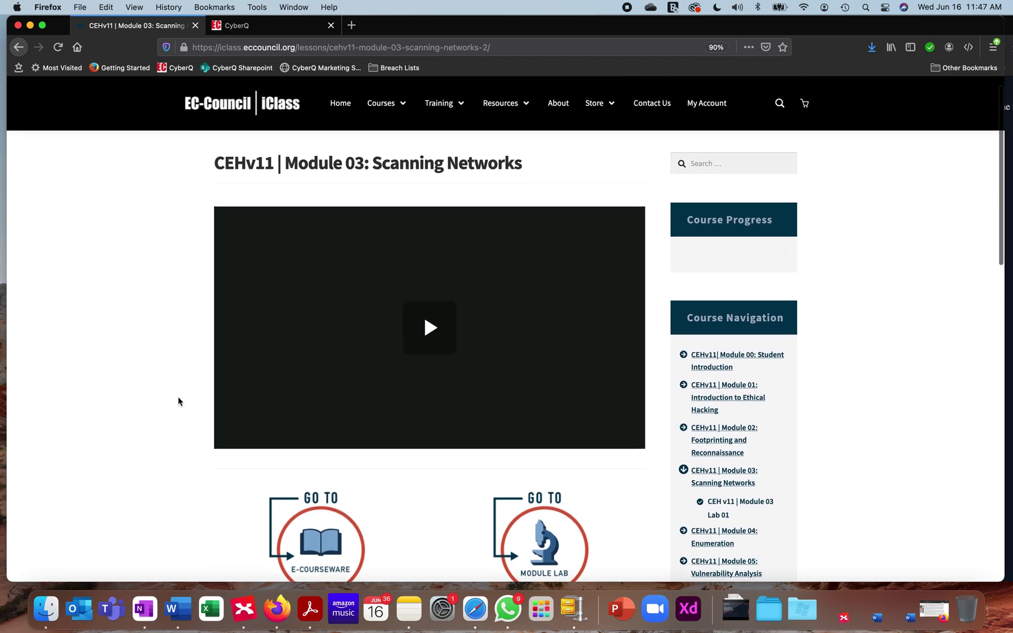
pyautogui.scroll(-2, 179, 401)
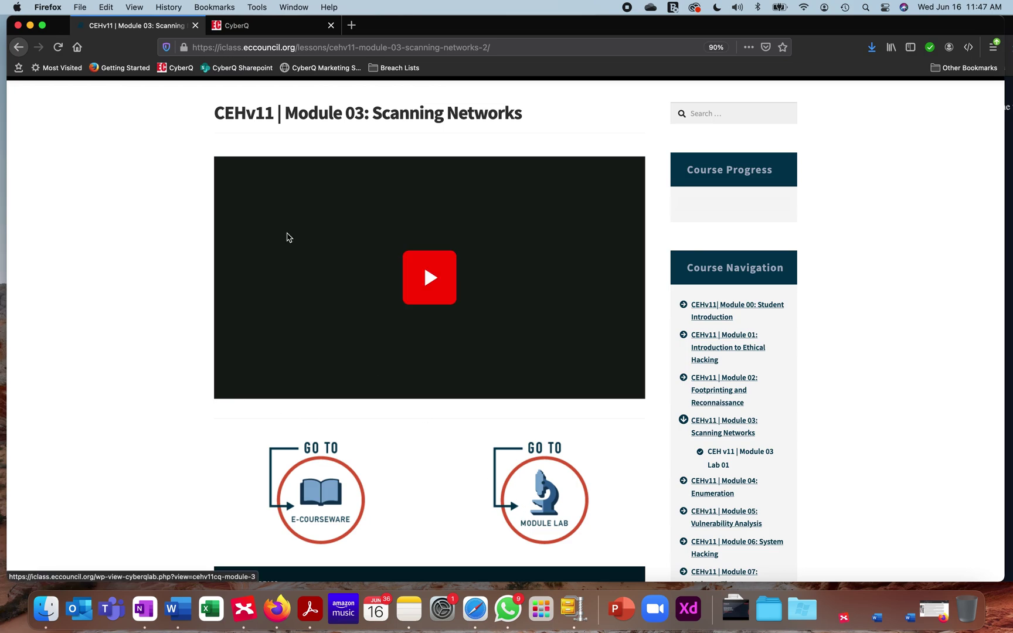
pyautogui.click(264, 29)
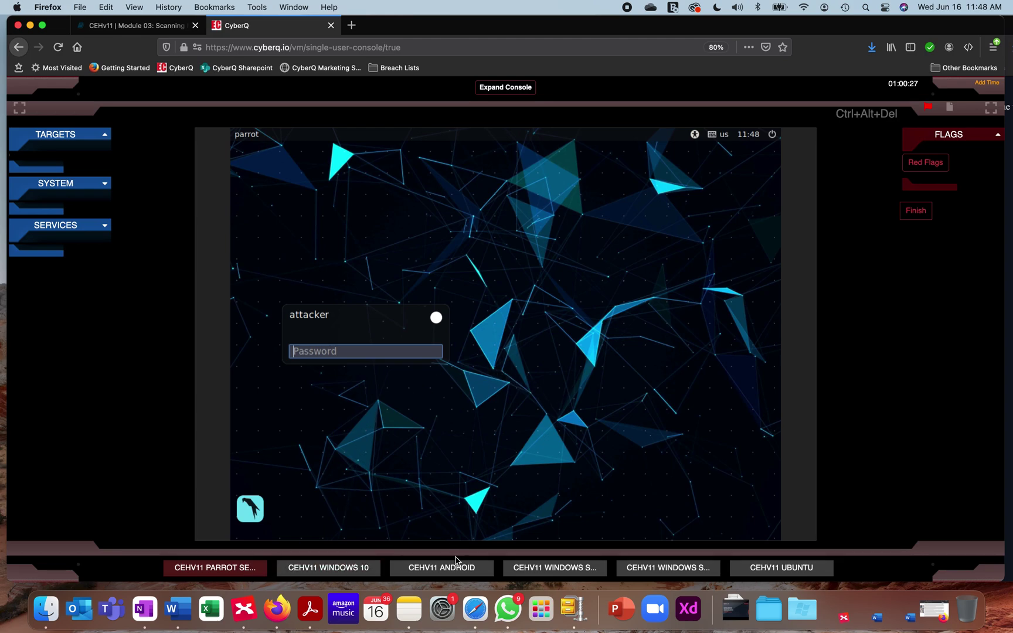
# Reach the Windows 10 Admin sign-in with SYSTEM details and credentials expanded, after briefly viewing Android
pyautogui.click(324, 569)
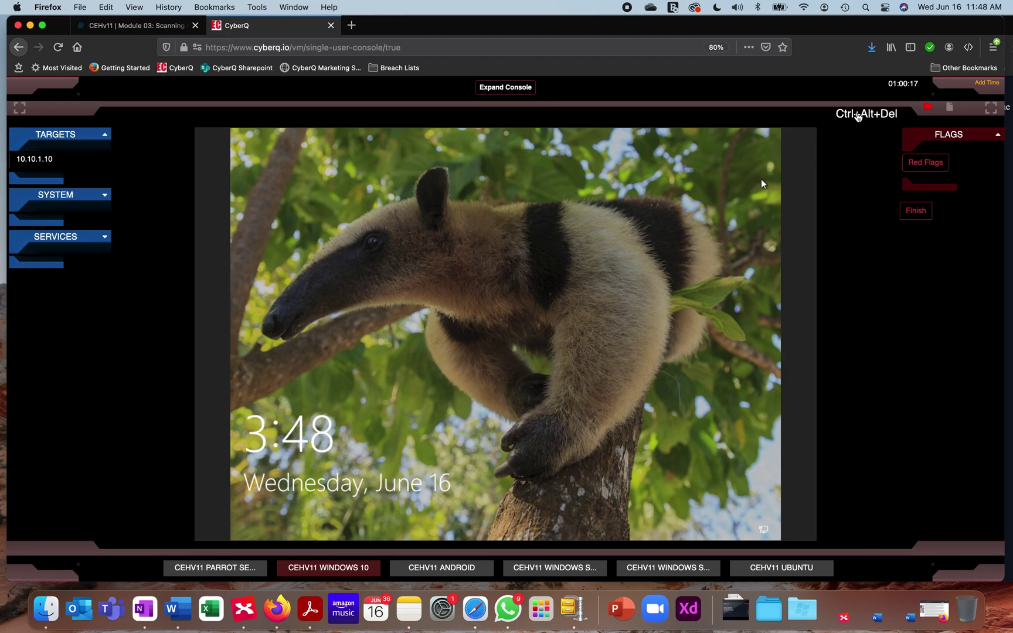
pyautogui.click(857, 116)
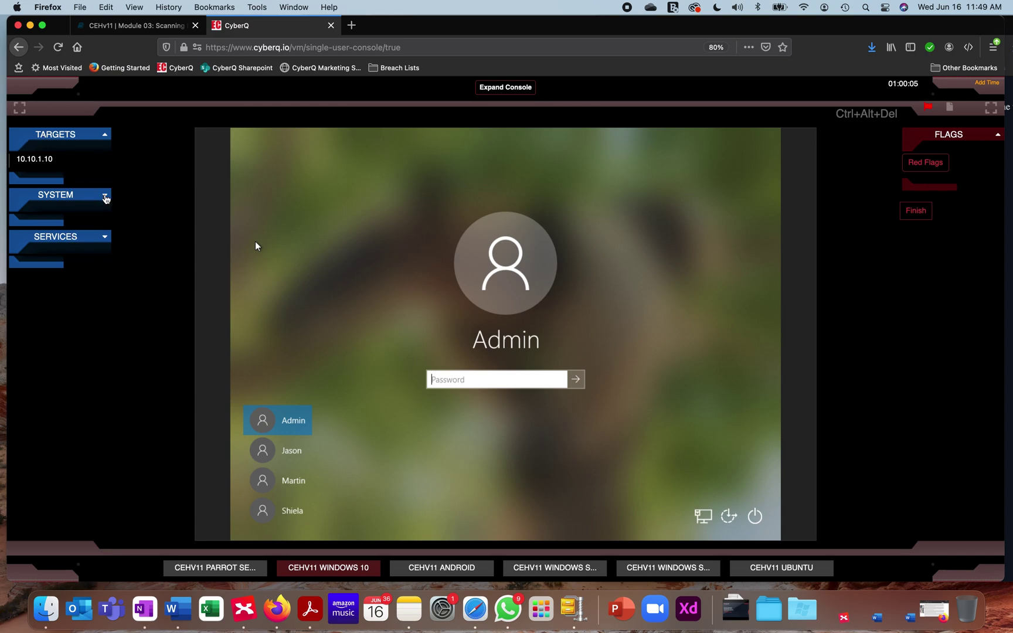
pyautogui.click(104, 197)
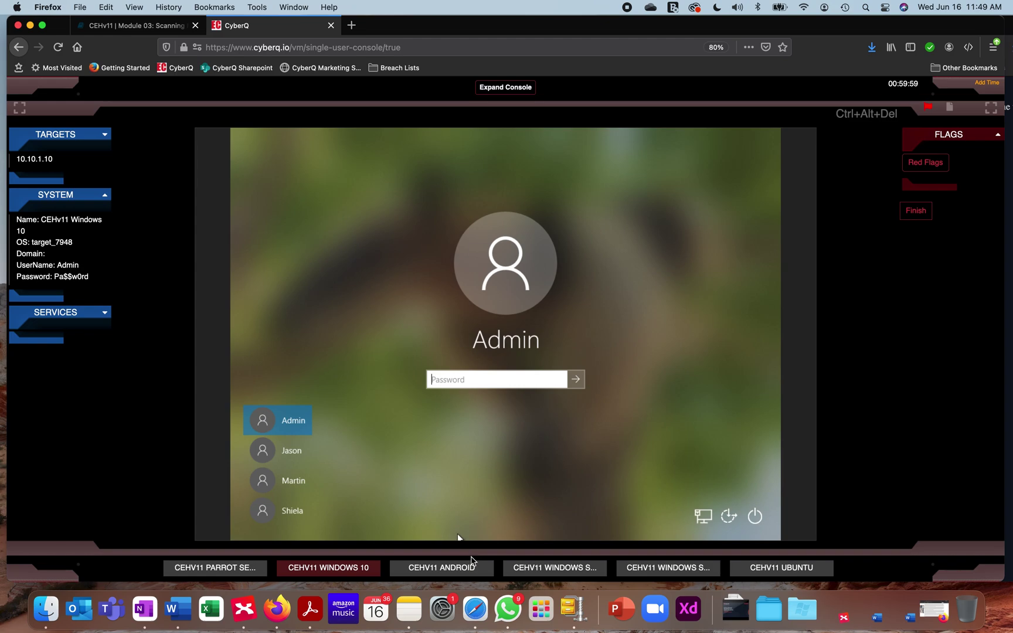
pyautogui.click(469, 568)
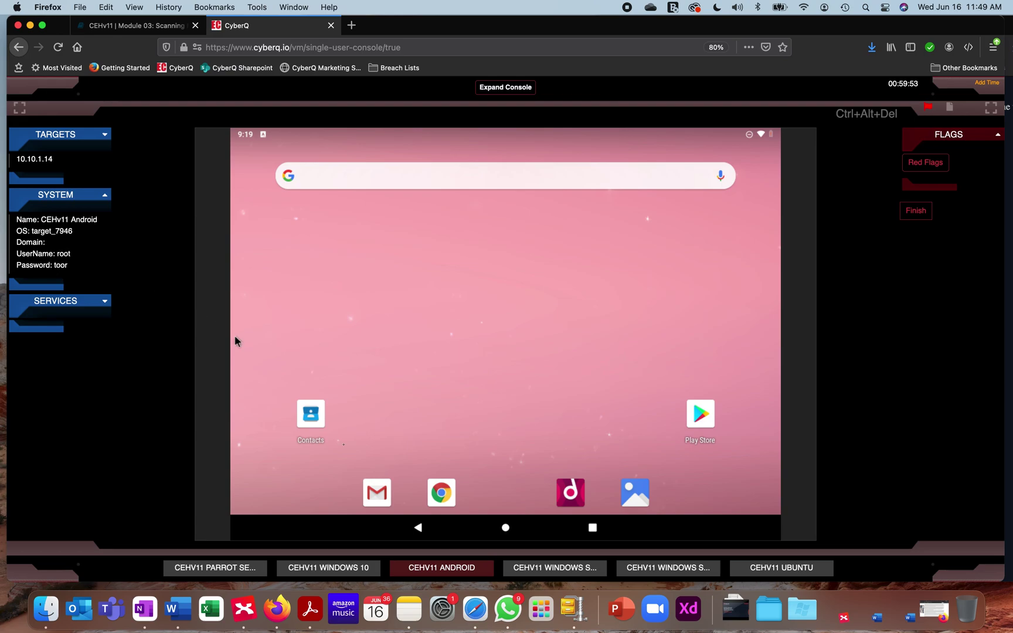
pyautogui.click(337, 568)
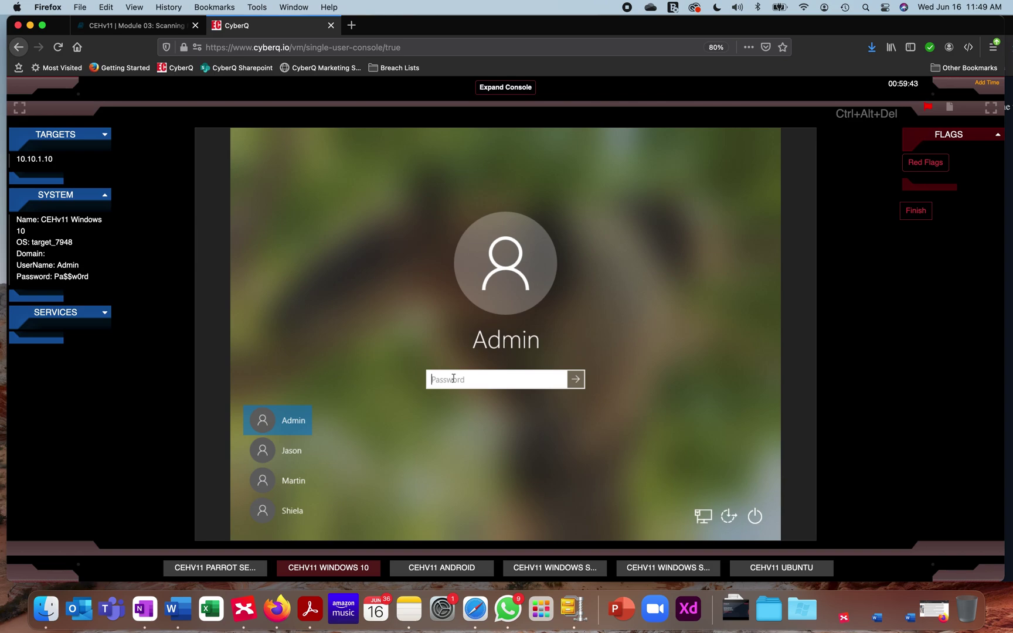
# Sign in to Windows 10 as Admin with the account password, then show the lab documents panel
pyautogui.write('Pa$$w0rd')
pyautogui.press('Return')
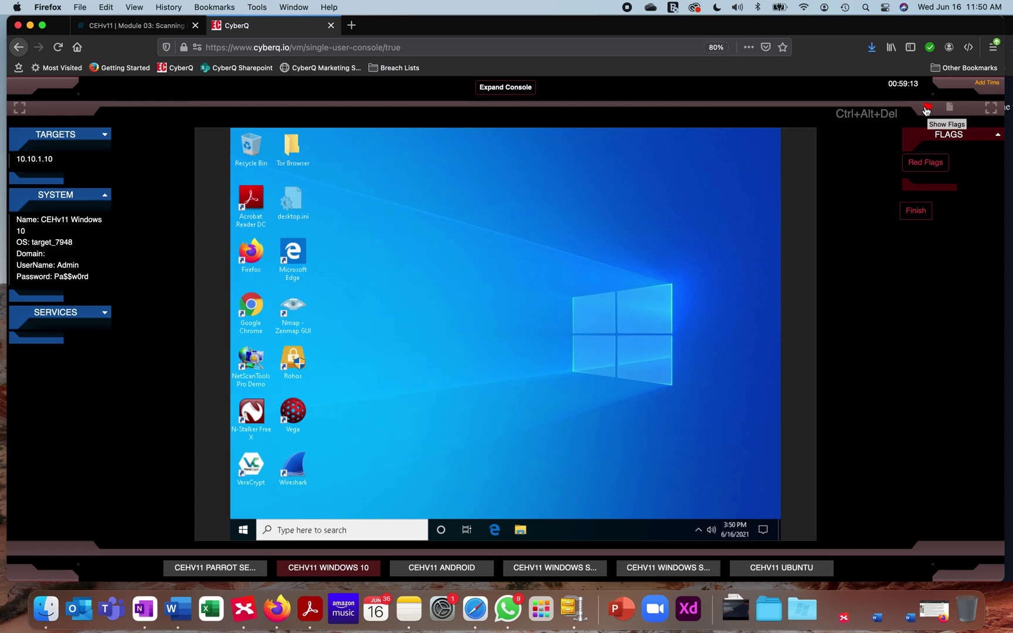
pyautogui.click(950, 108)
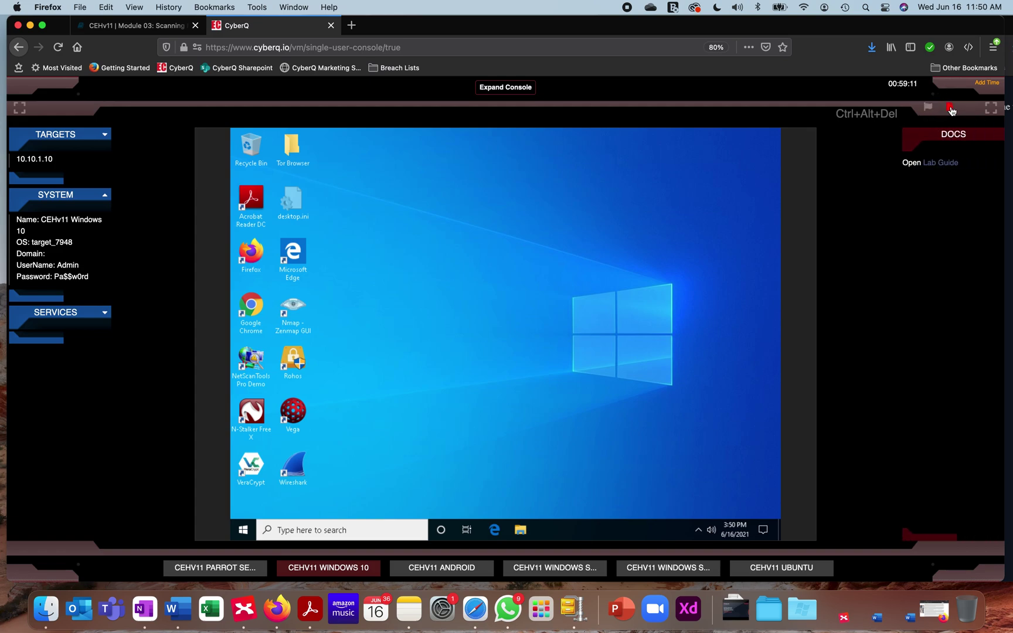
# Open the Module 03 lab guide in a new tab, scroll through its tasks, then return to the console
pyautogui.click(939, 164)
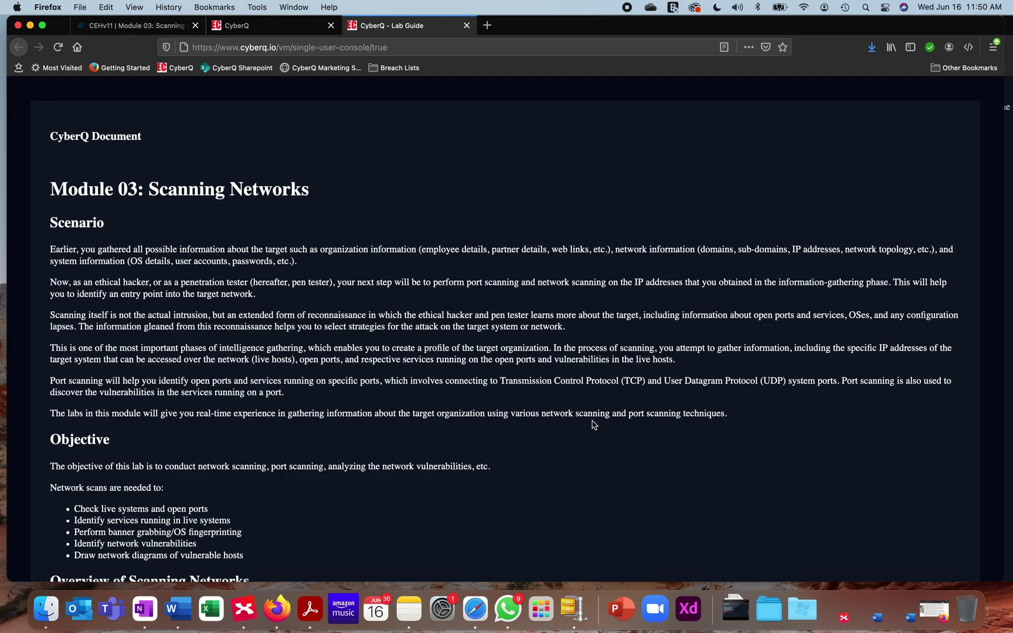
pyautogui.scroll(-10, 594, 424)
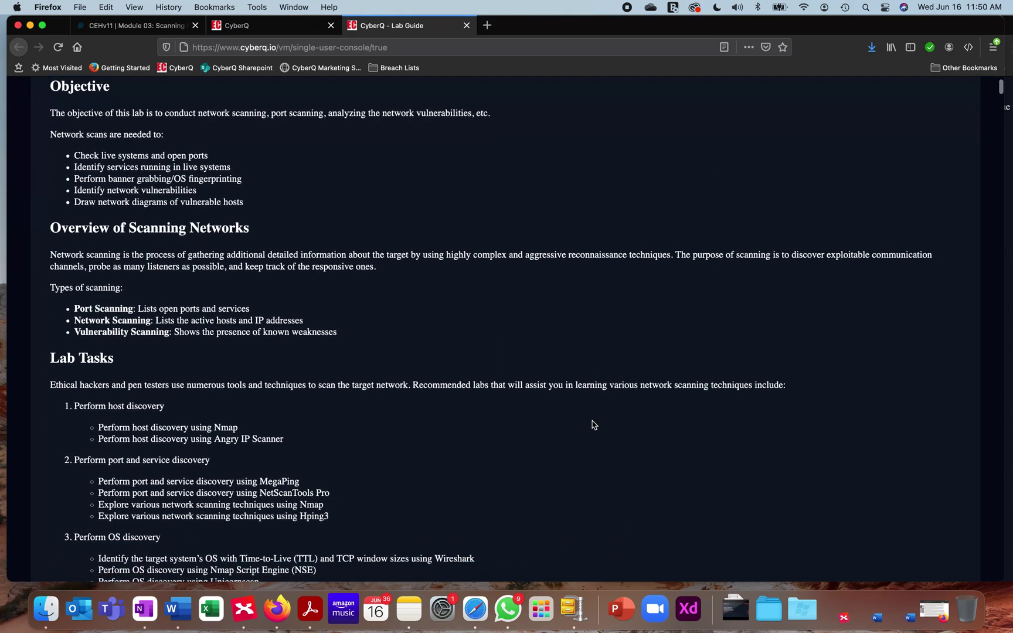
pyautogui.scroll(-8, 593, 424)
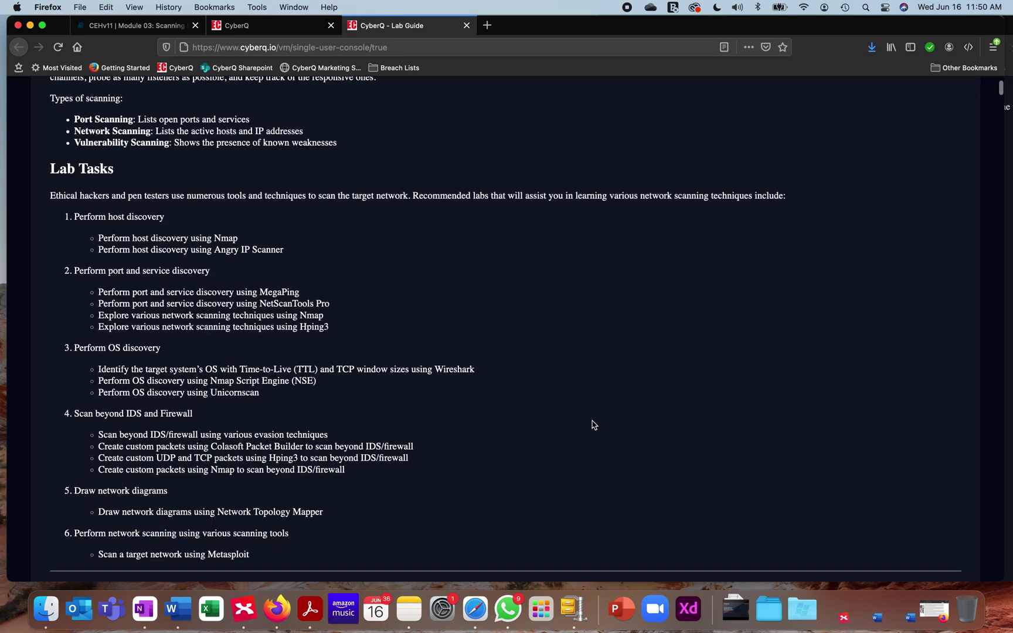
pyautogui.scroll(-12, 594, 425)
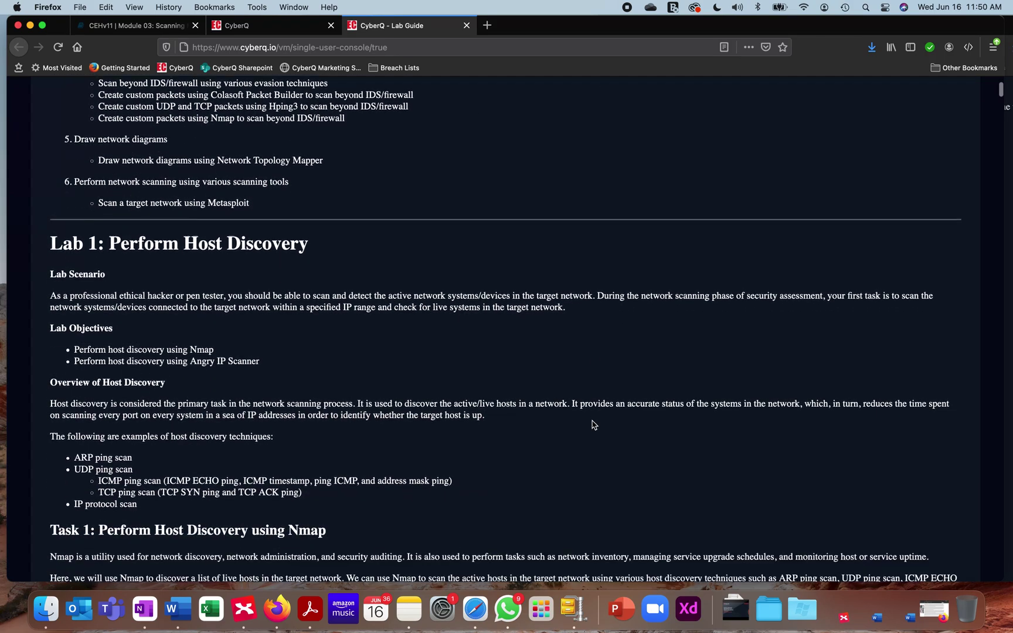
pyautogui.scroll(-13, 594, 424)
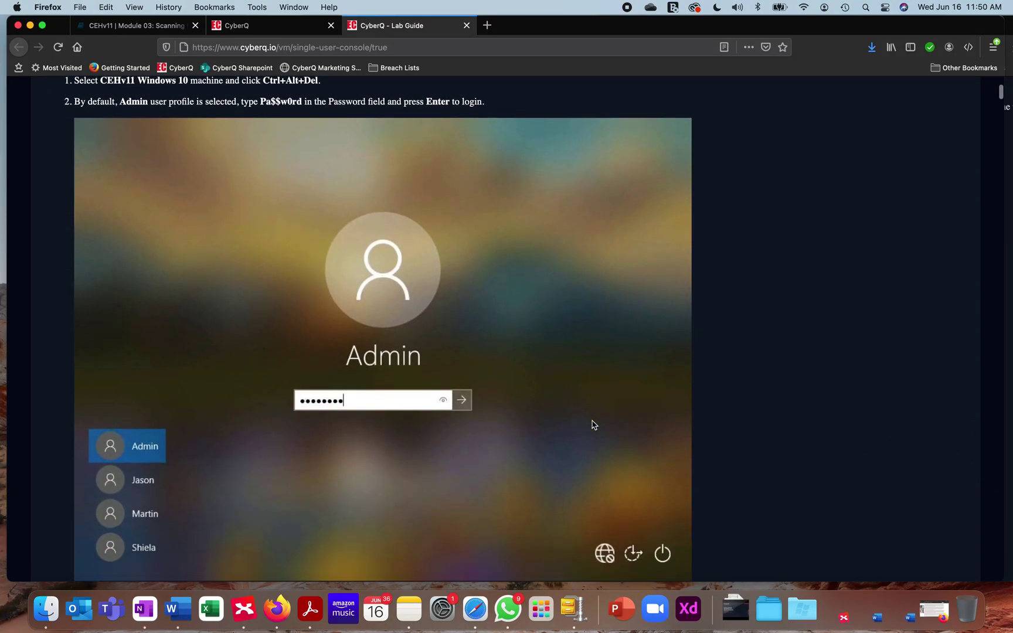
pyautogui.scroll(-12, 593, 424)
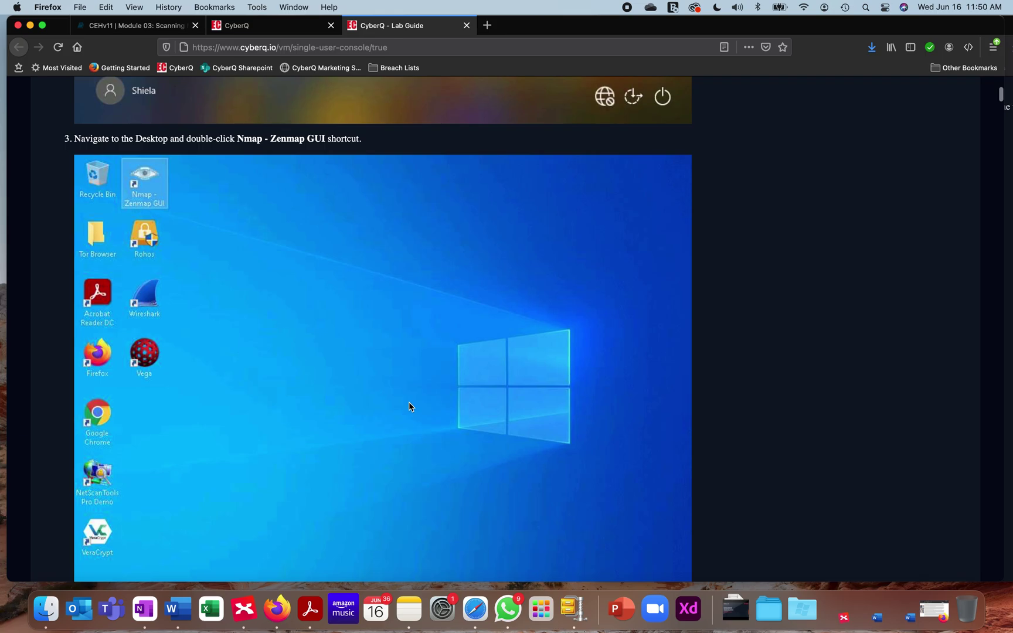
pyautogui.scroll(-1, 409, 407)
pyautogui.scroll(-5, 410, 406)
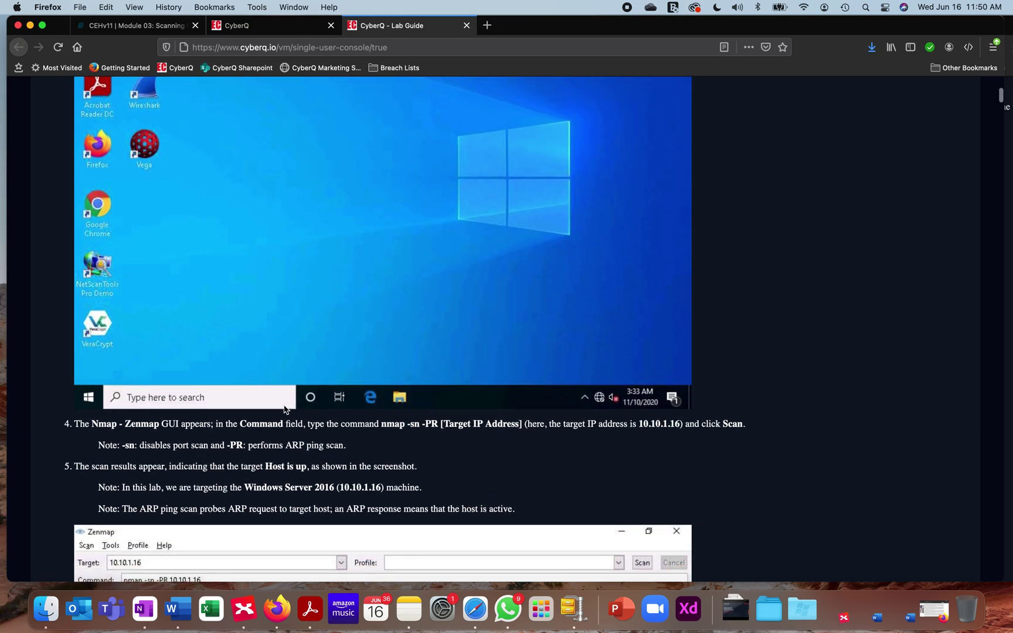
pyautogui.scroll(3, 833, 393)
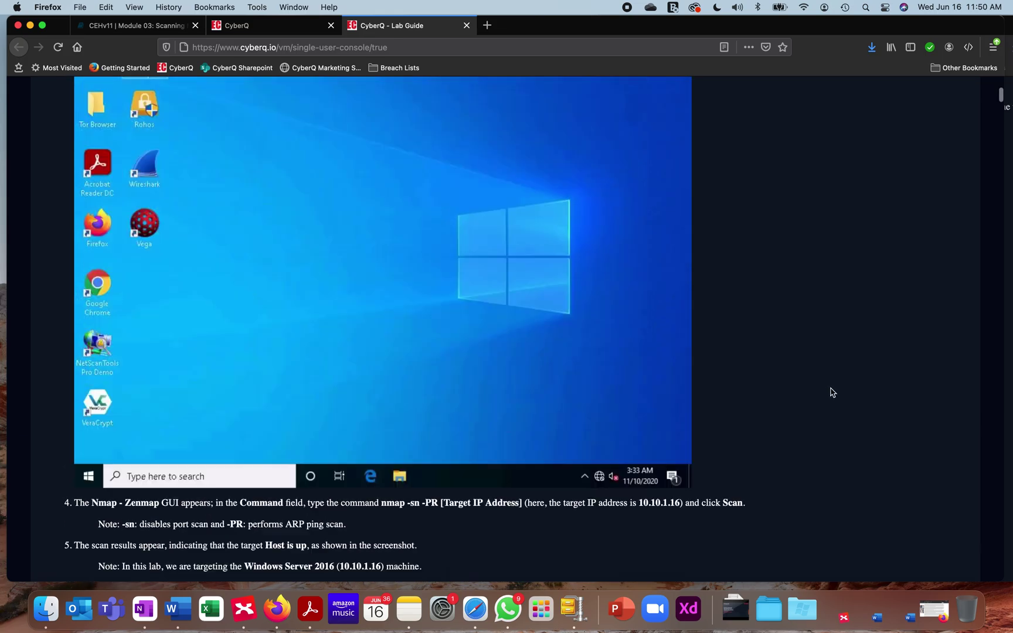
pyautogui.scroll(20, 833, 392)
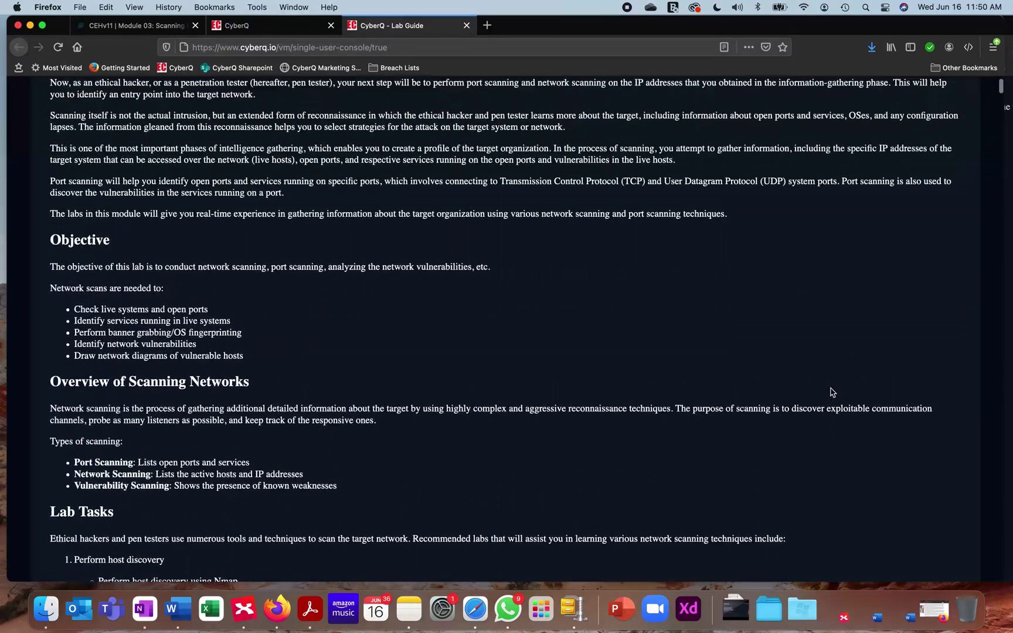
pyautogui.scroll(1, 833, 392)
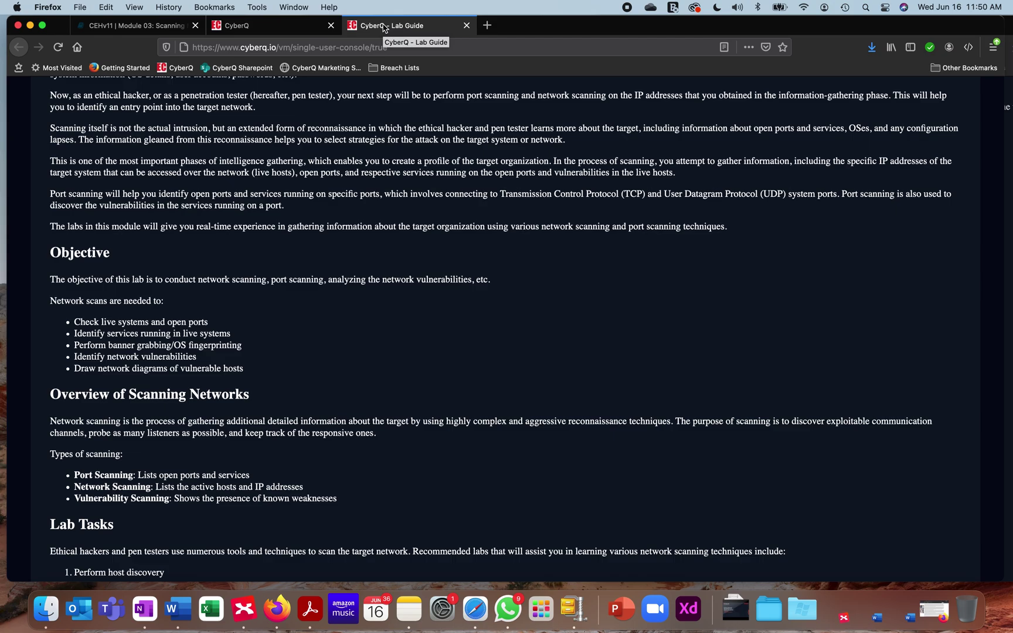
pyautogui.scroll(5, 310, 219)
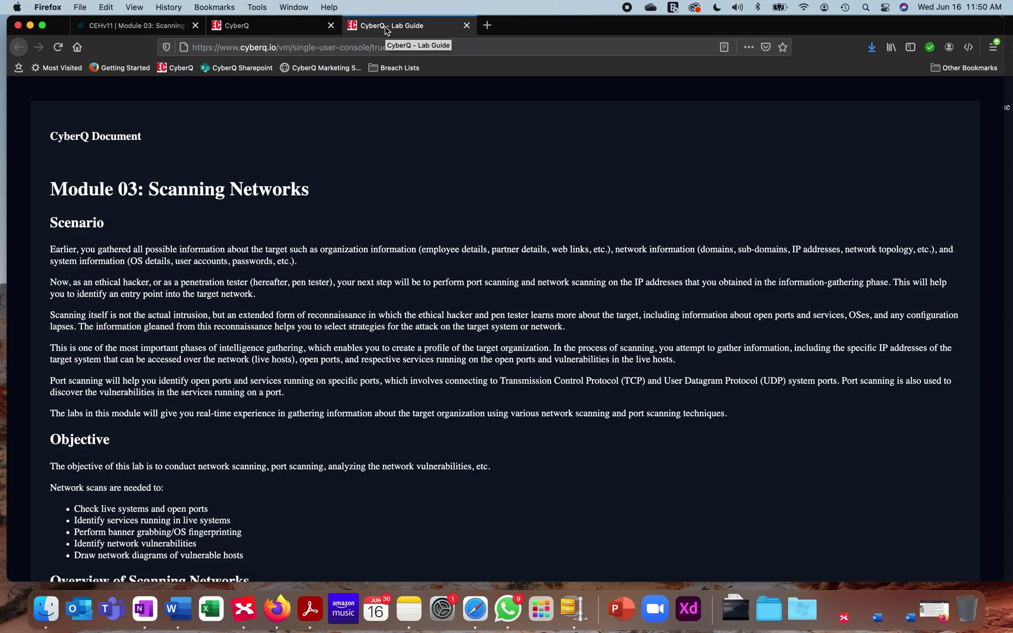
pyautogui.click(240, 27)
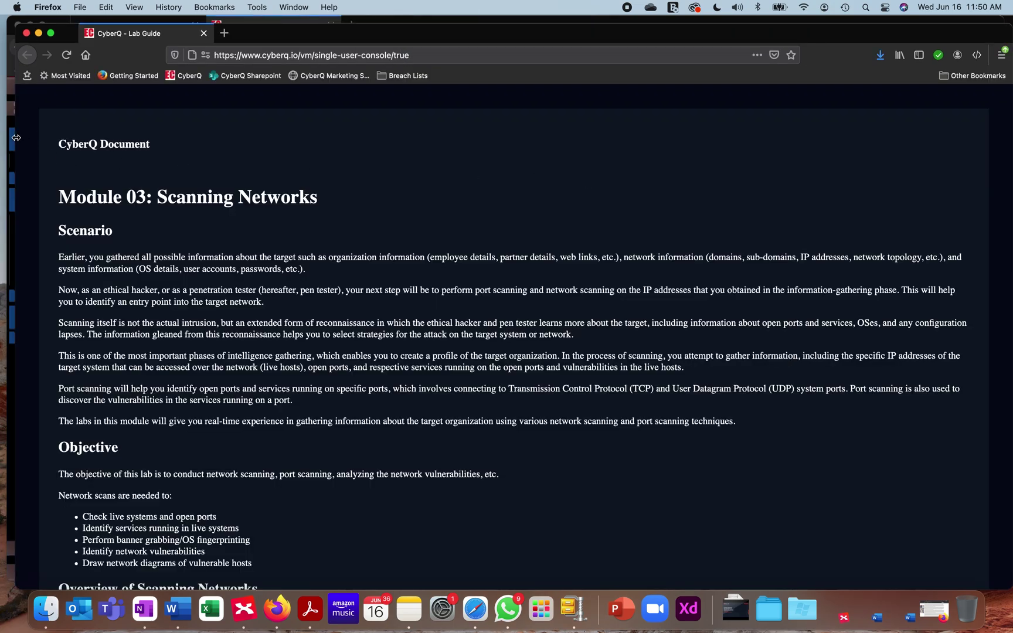
# Dock the lab guide window on the right half, then decline Network 7 discoverability on Windows 10
pyautogui.moveTo(16, 137); pyautogui.dragTo(639, 126)
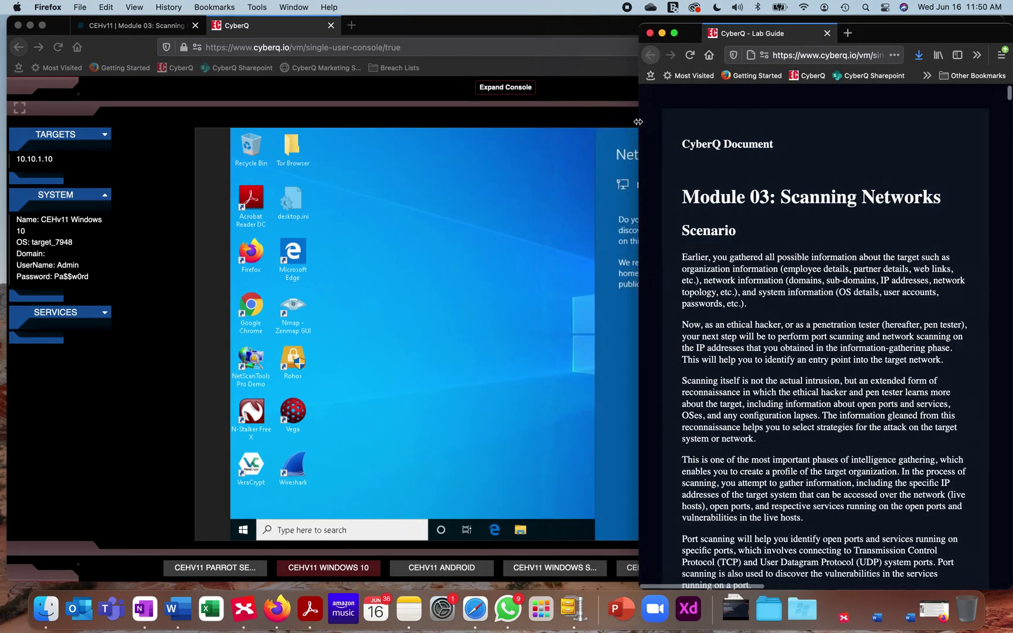
pyautogui.click(434, 26)
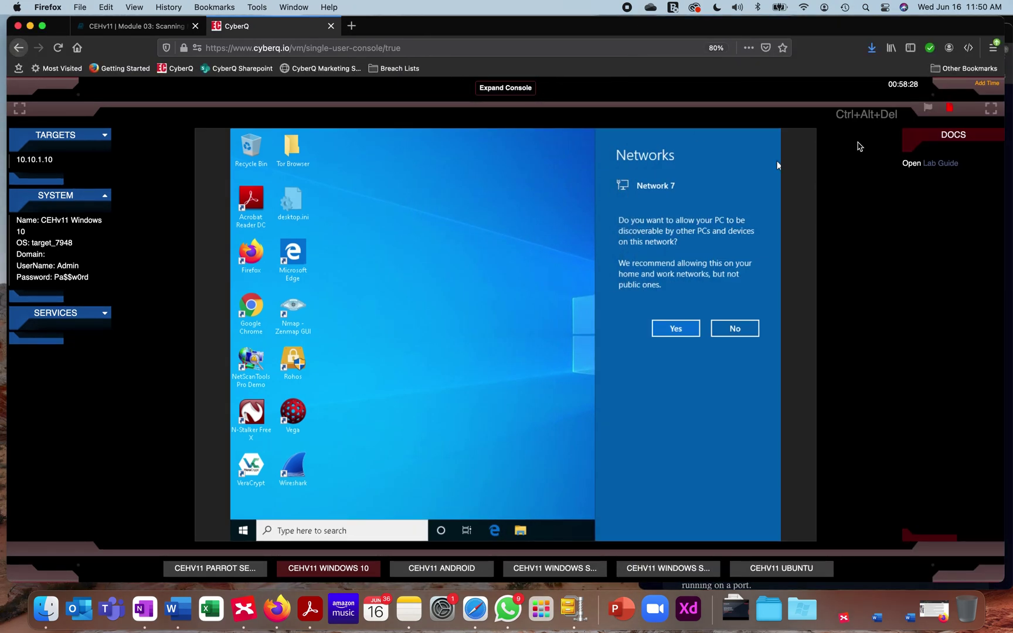
pyautogui.click(737, 328)
pyautogui.click(735, 330)
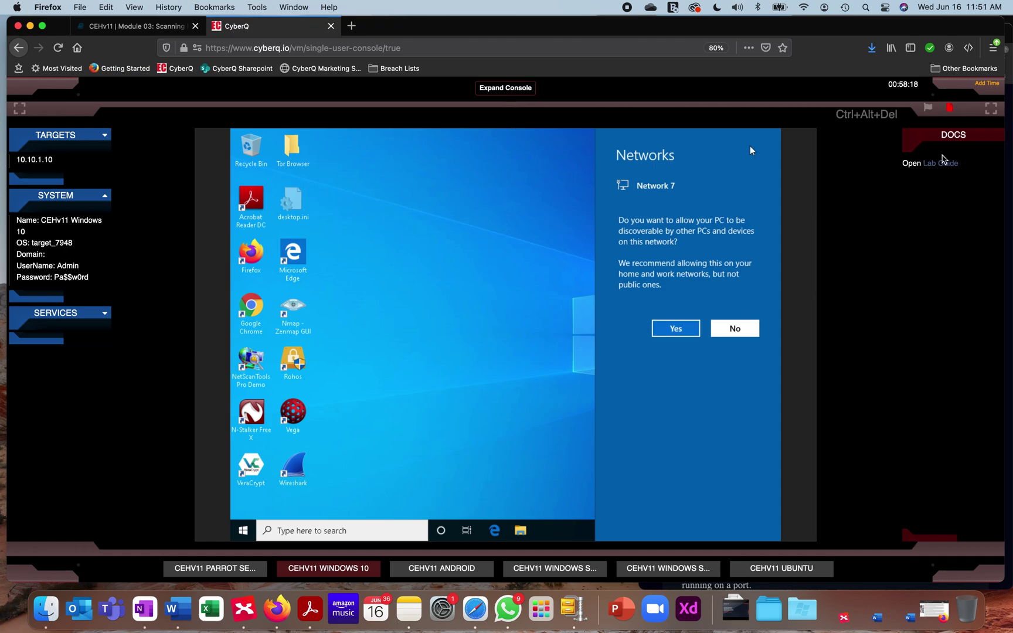
# Toggle the side panels, expand the console to full width, and narrow it beside the lab guide
pyautogui.click(991, 110)
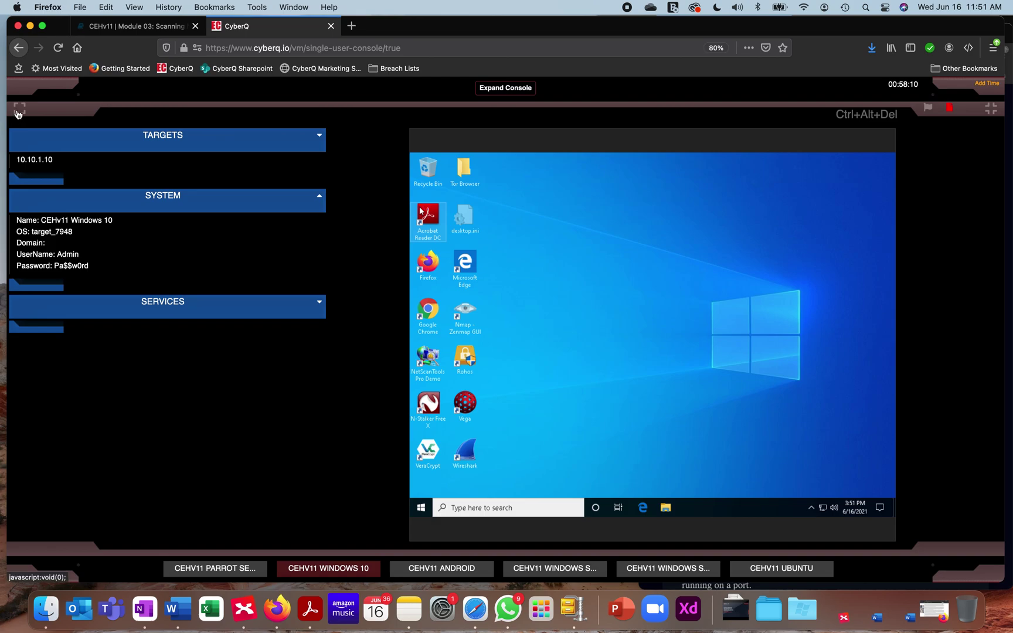
pyautogui.click(19, 111)
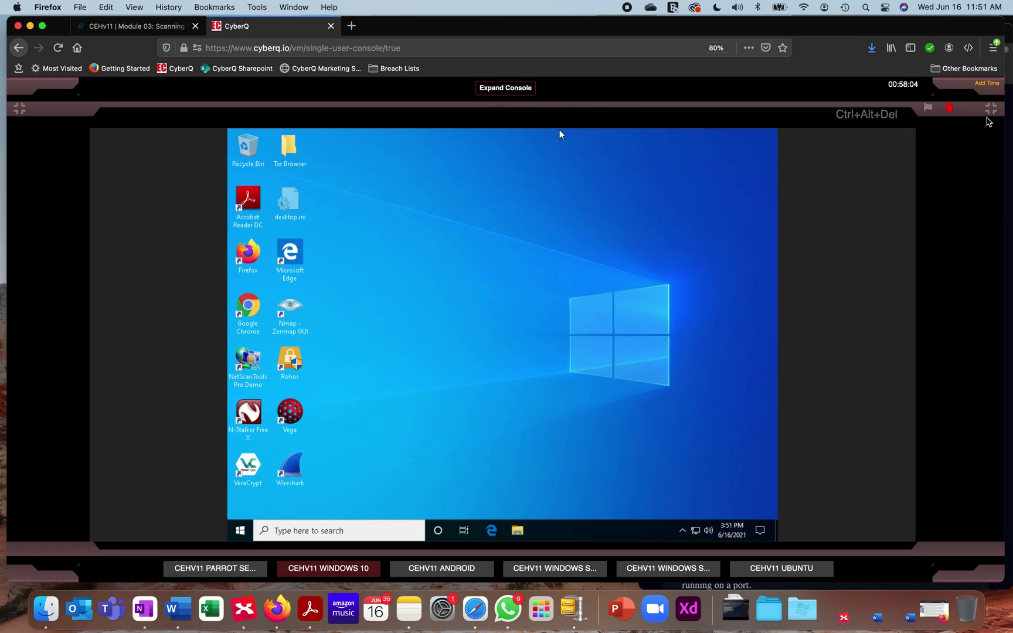
pyautogui.click(991, 109)
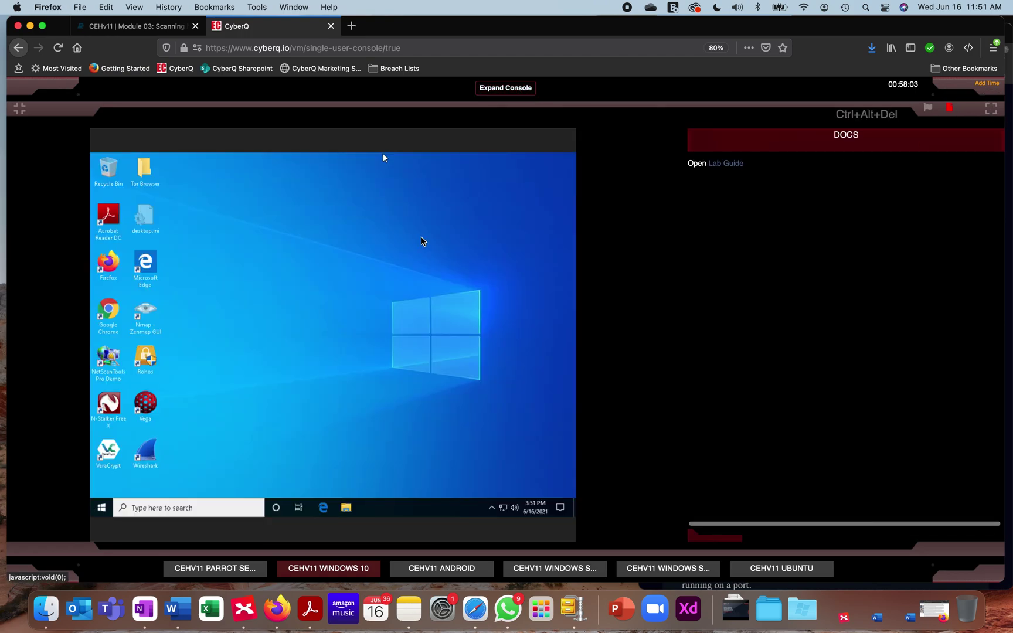
pyautogui.click(19, 110)
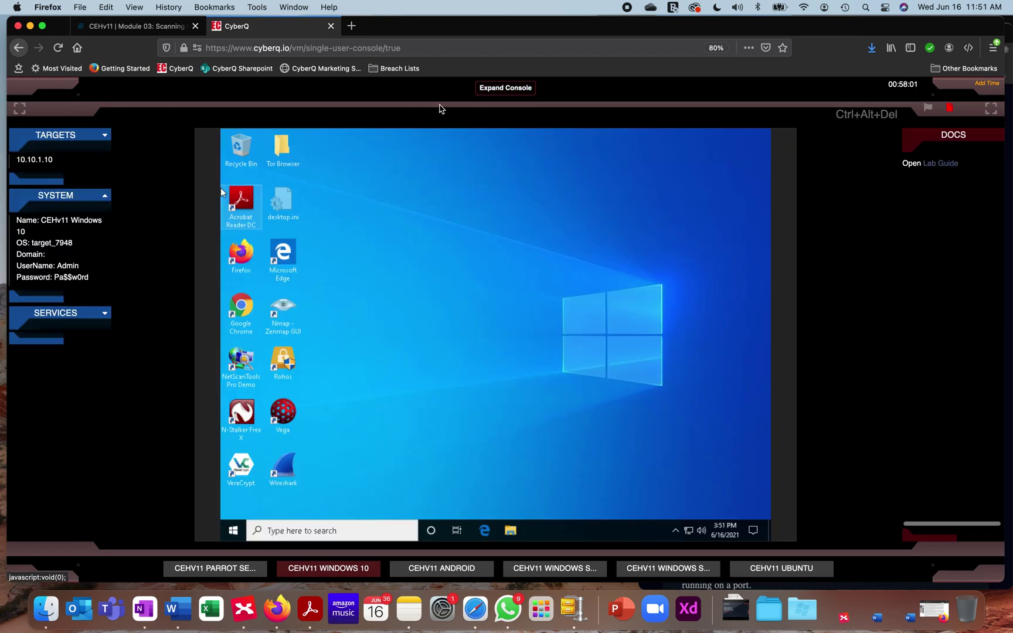
pyautogui.click(514, 89)
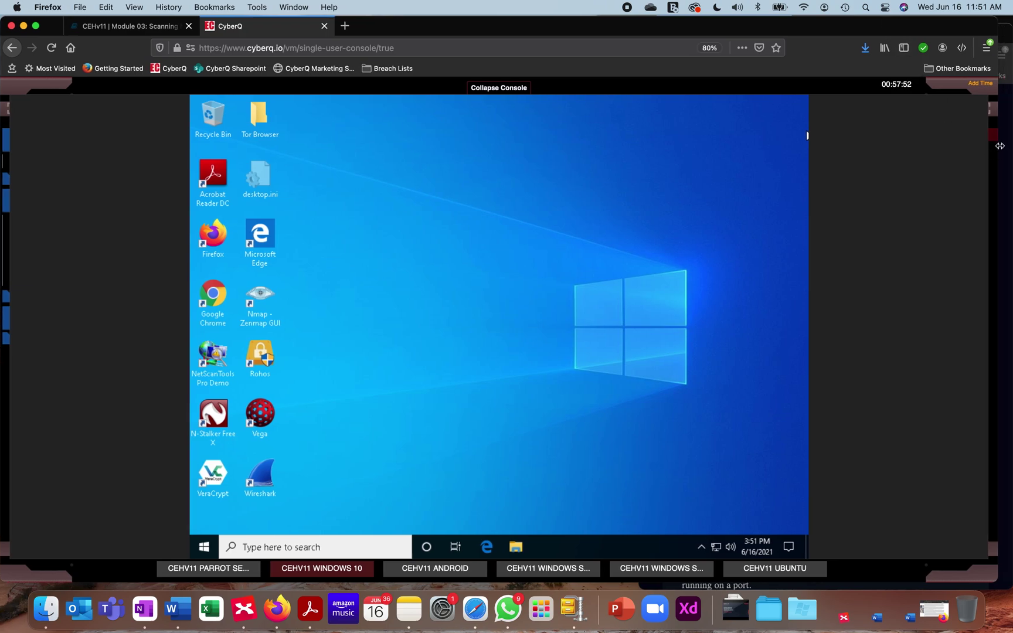
pyautogui.moveTo(998, 150); pyautogui.dragTo(639, 181)
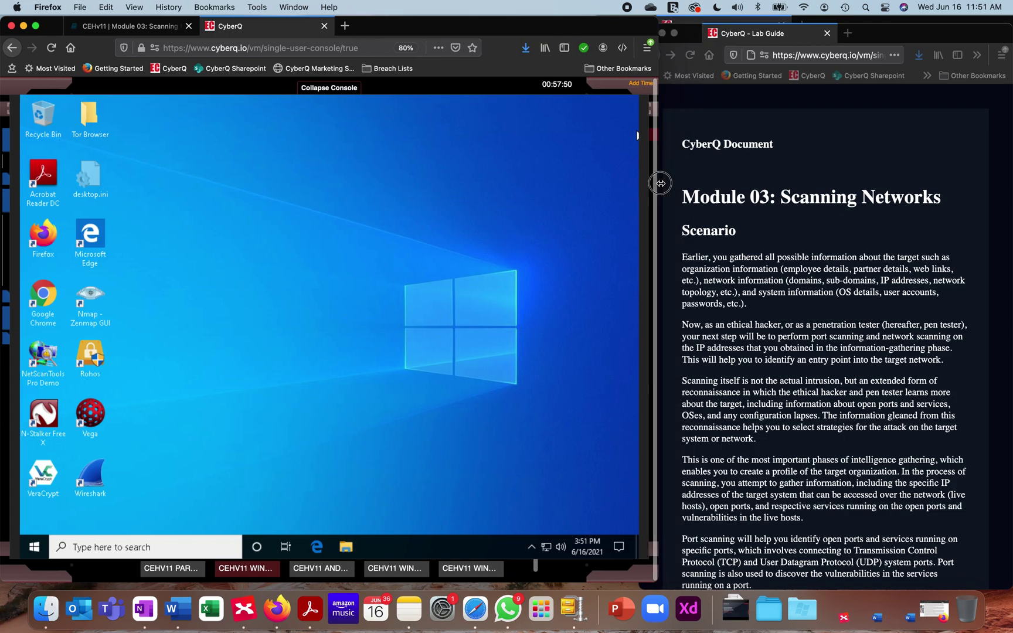
# Scroll the lab guide to Lab 1, then cycle the VM tabs back to Windows 10
pyautogui.click(802, 225)
pyautogui.scroll(-15, 787, 333)
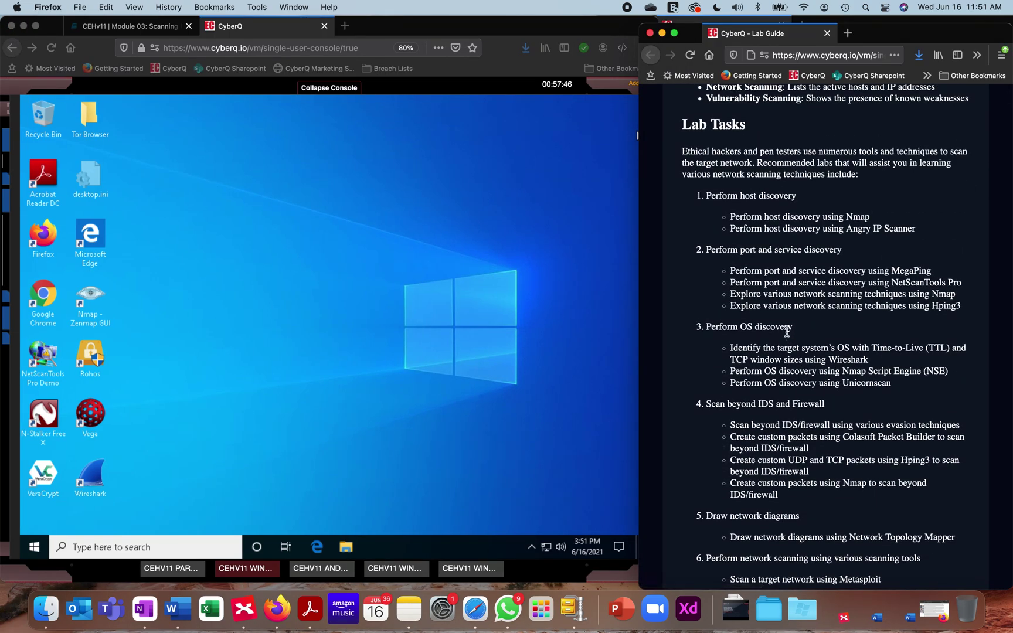
pyautogui.scroll(-4, 787, 333)
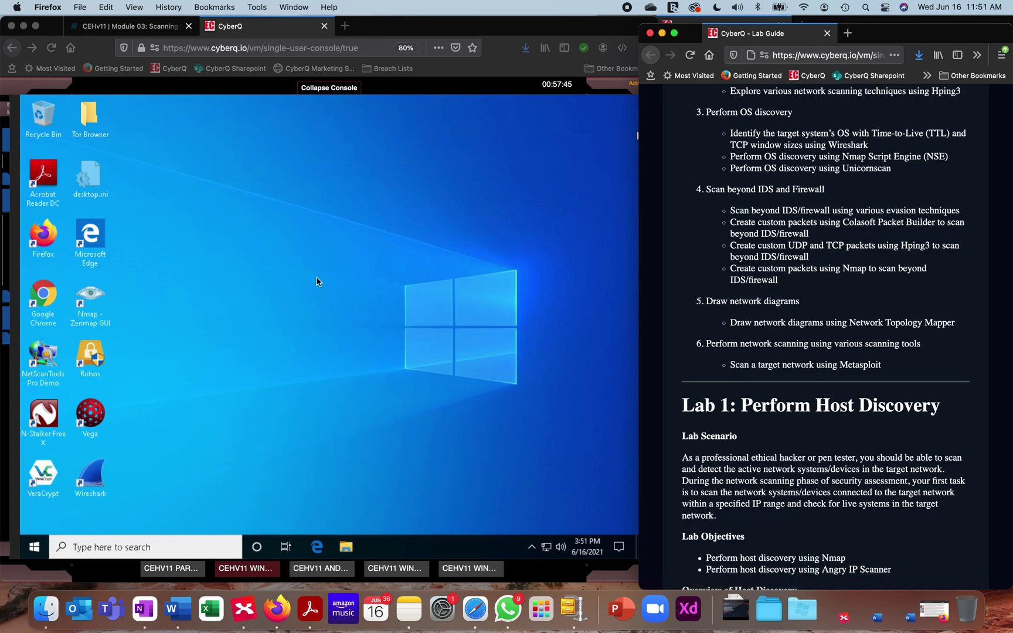
pyautogui.click(320, 573)
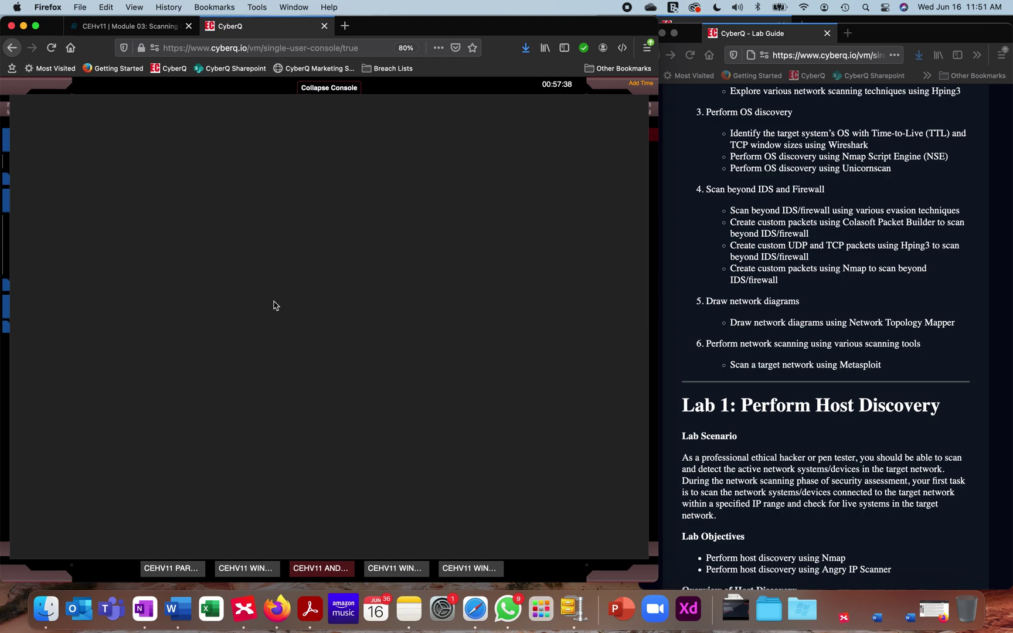
pyautogui.click(238, 570)
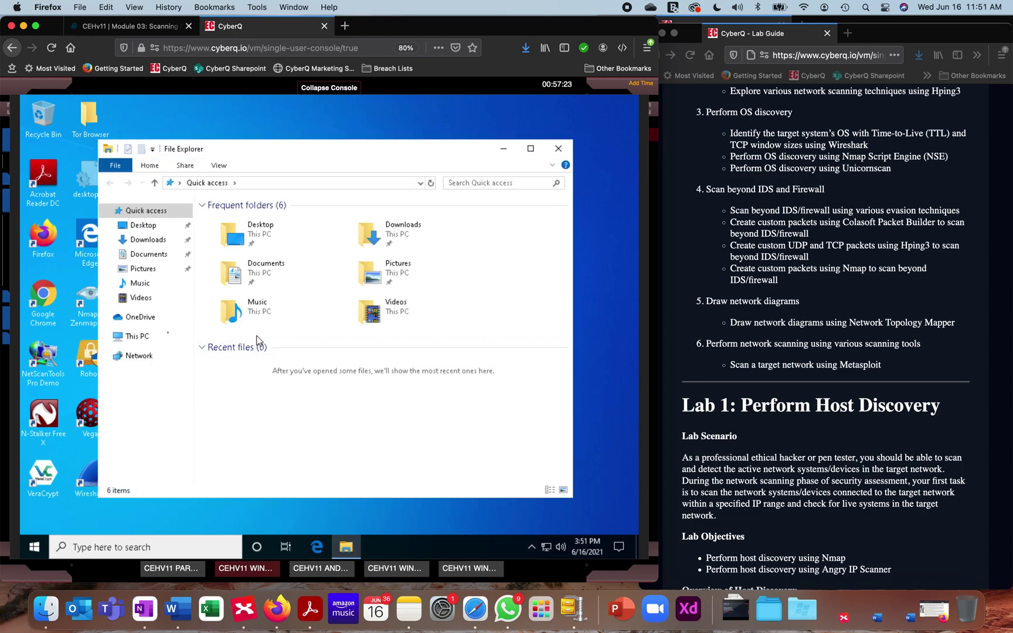
# Browse This PC > CEH-Tools (D:) > Module 03 > Proxy Tools > Proxy Switcher, then close Explorer
pyautogui.click(138, 343)
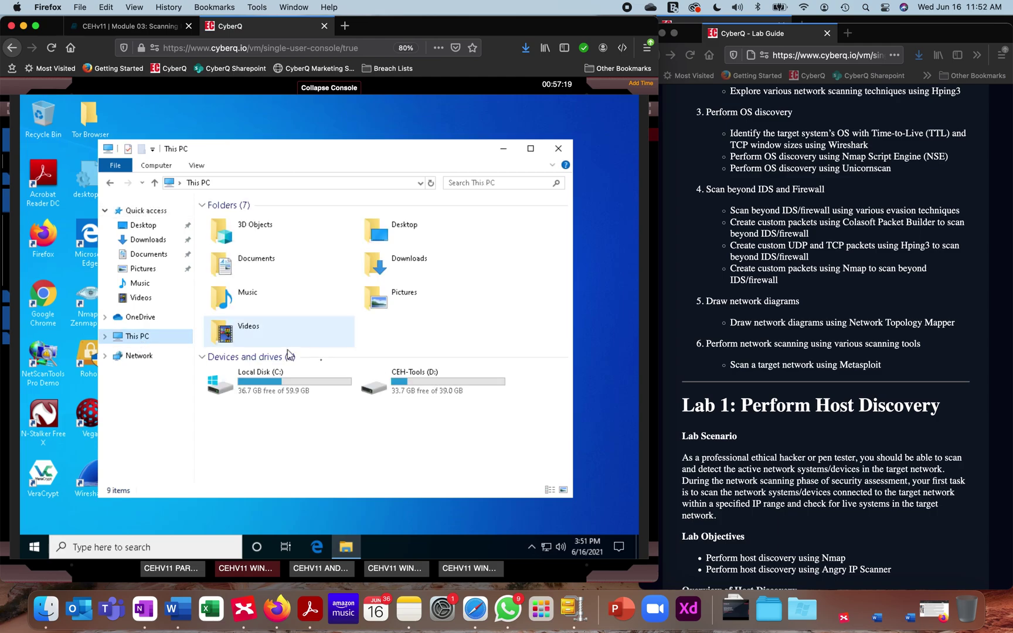
pyautogui.doubleClick(411, 379)
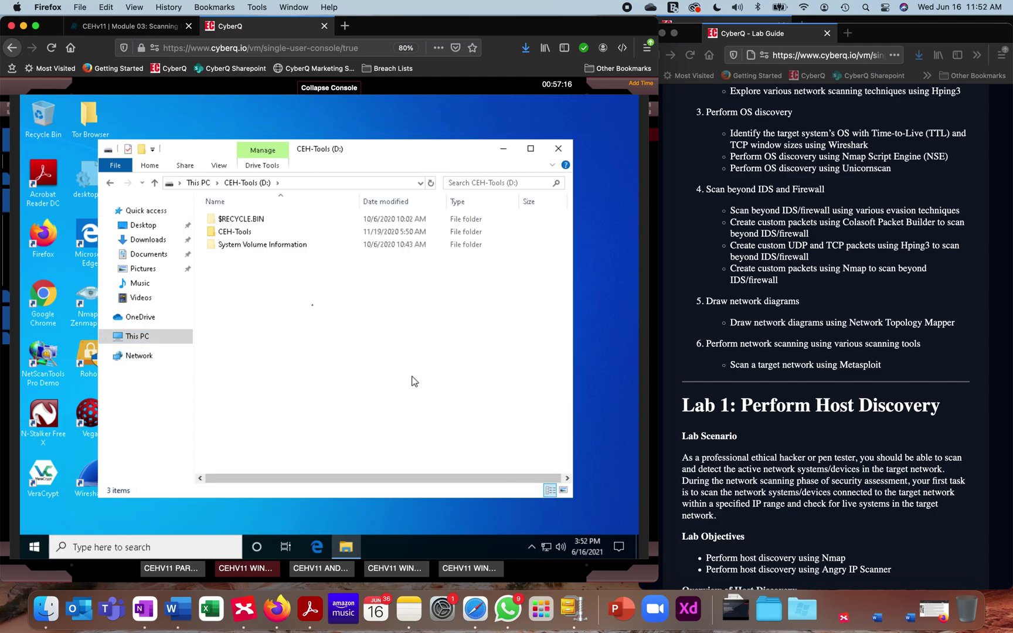
pyautogui.doubleClick(228, 234)
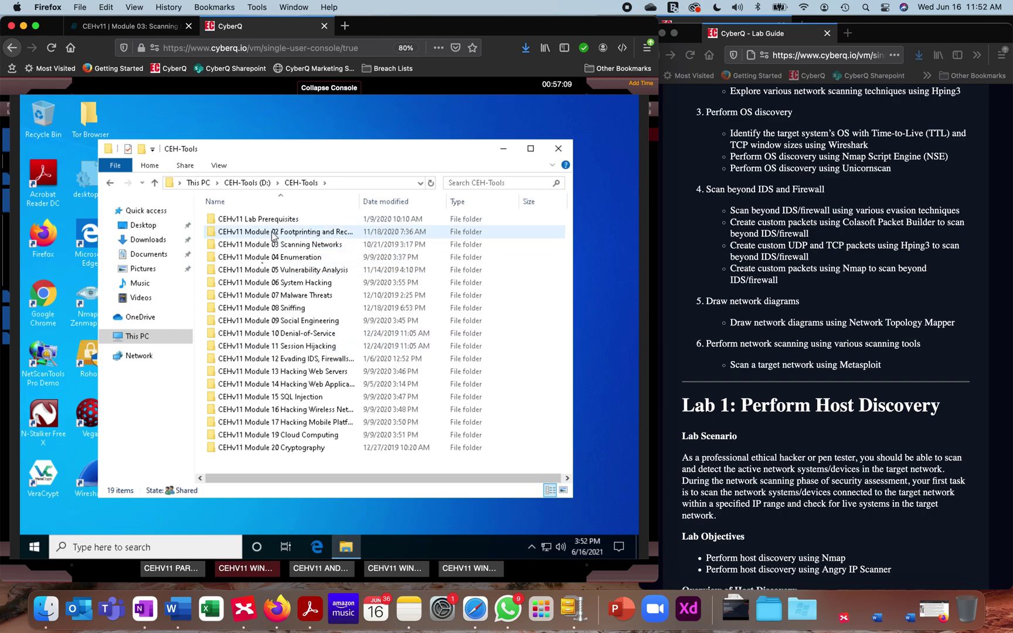
pyautogui.click(299, 251)
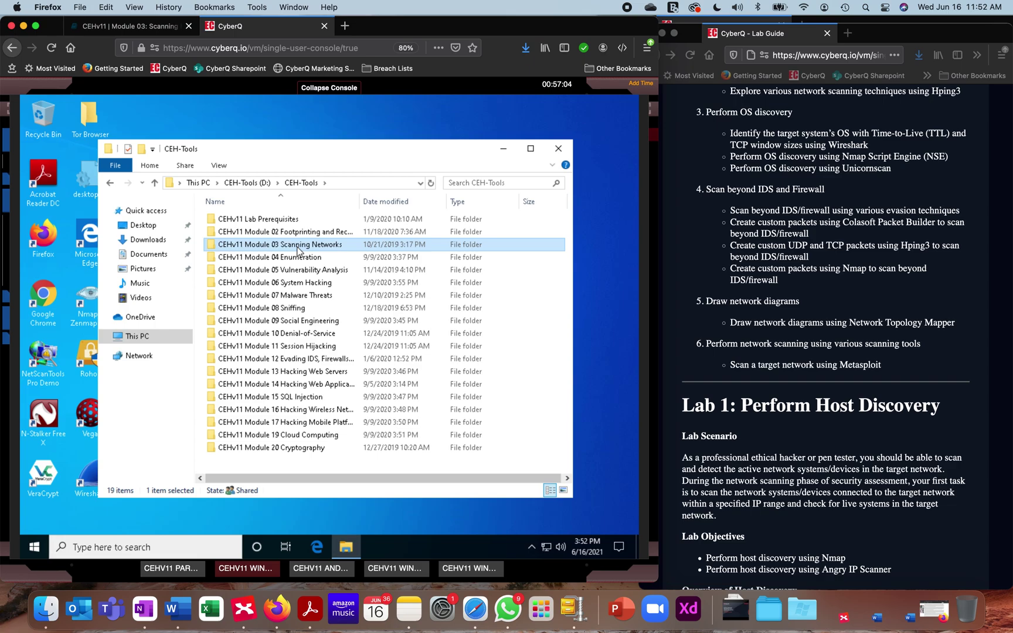
pyautogui.doubleClick(298, 251)
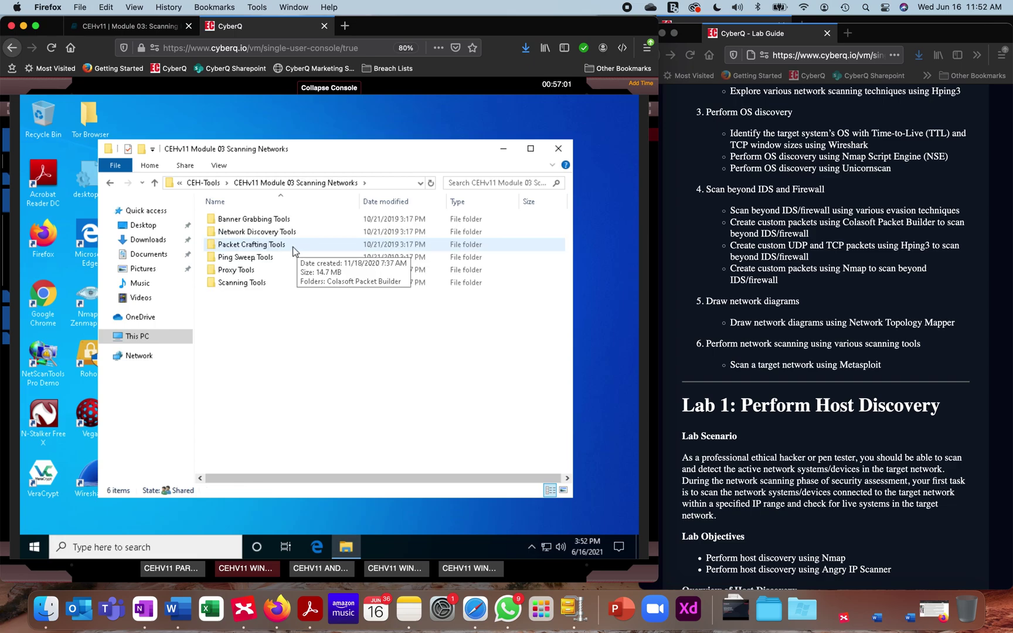
pyautogui.doubleClick(236, 271)
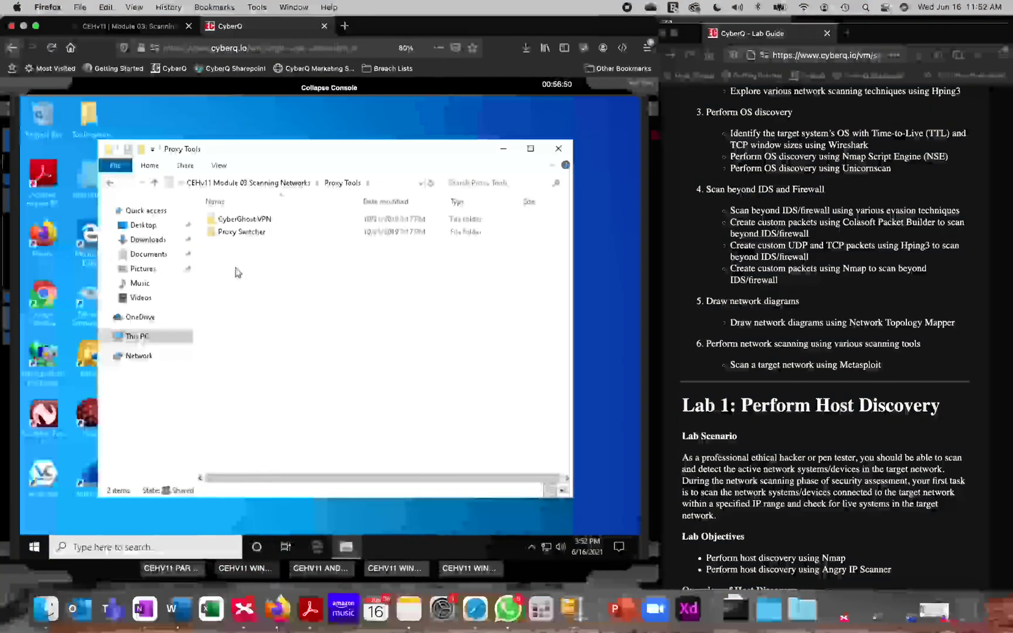
pyautogui.click(235, 234)
pyautogui.doubleClick(235, 234)
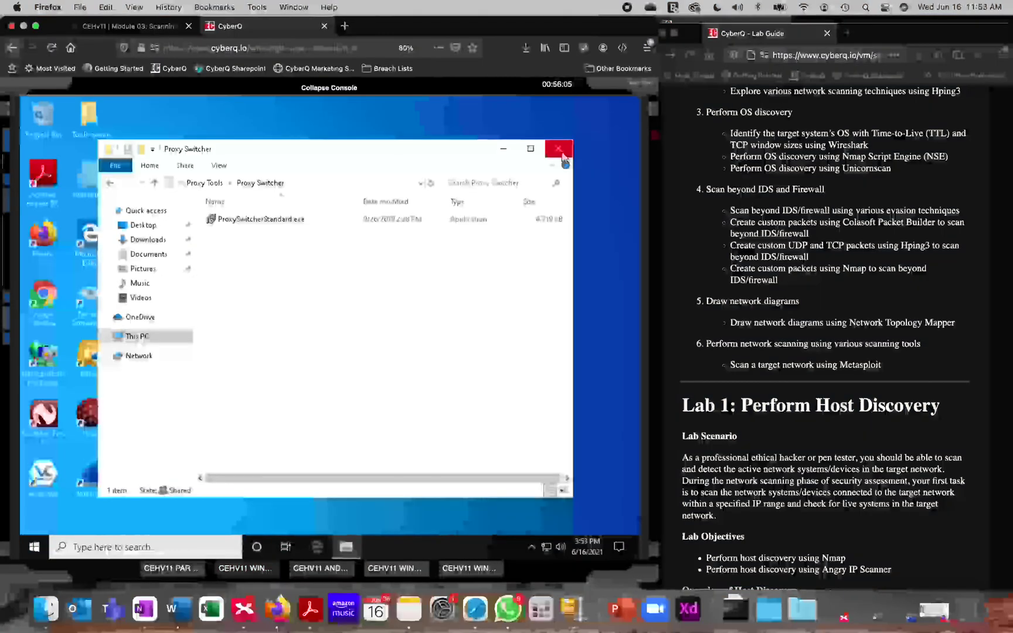
pyautogui.click(561, 155)
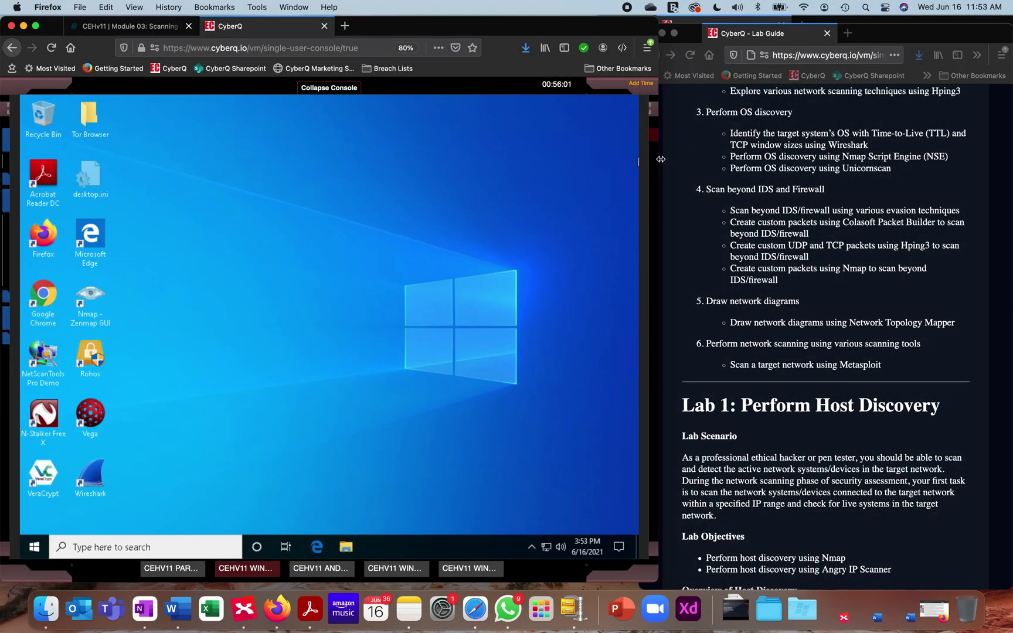
pyautogui.moveTo(660, 159); pyautogui.dragTo(937, 156)
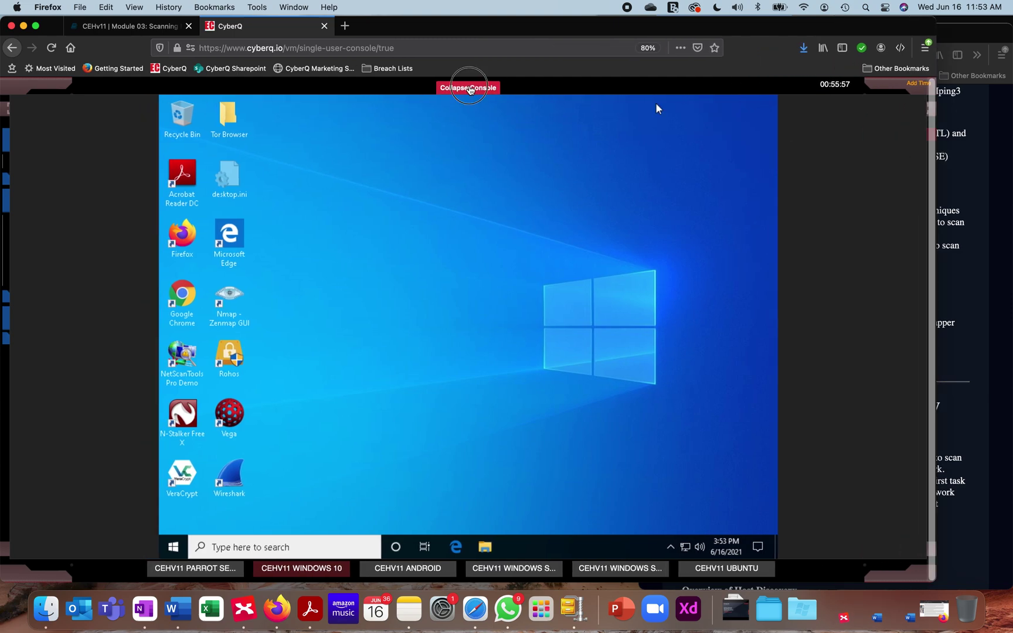
# Collapse the console to restore its side panels, then show the Flags panel
pyautogui.click(468, 88)
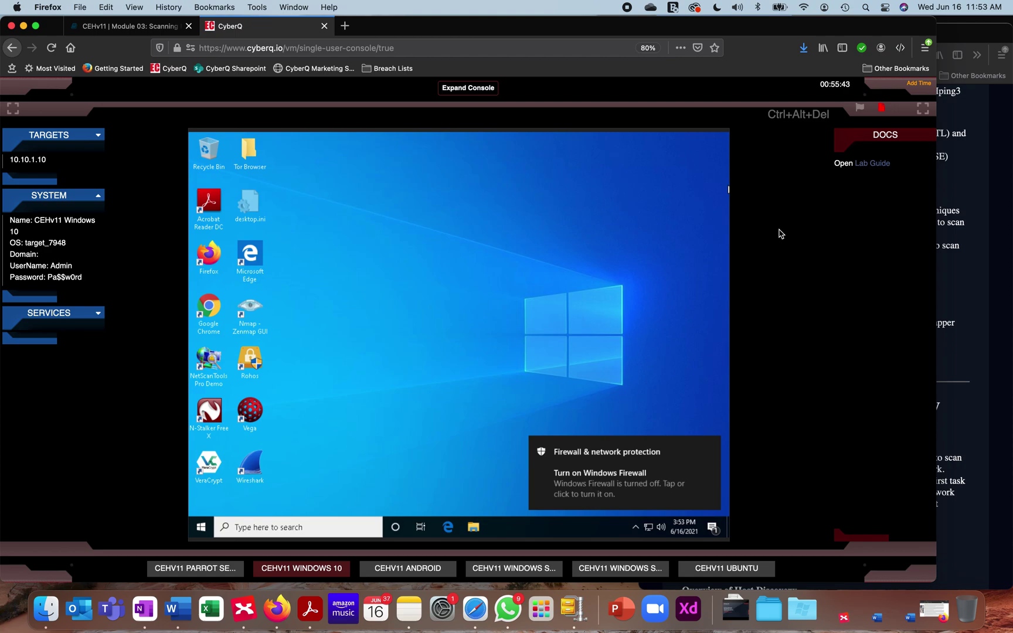
pyautogui.click(859, 109)
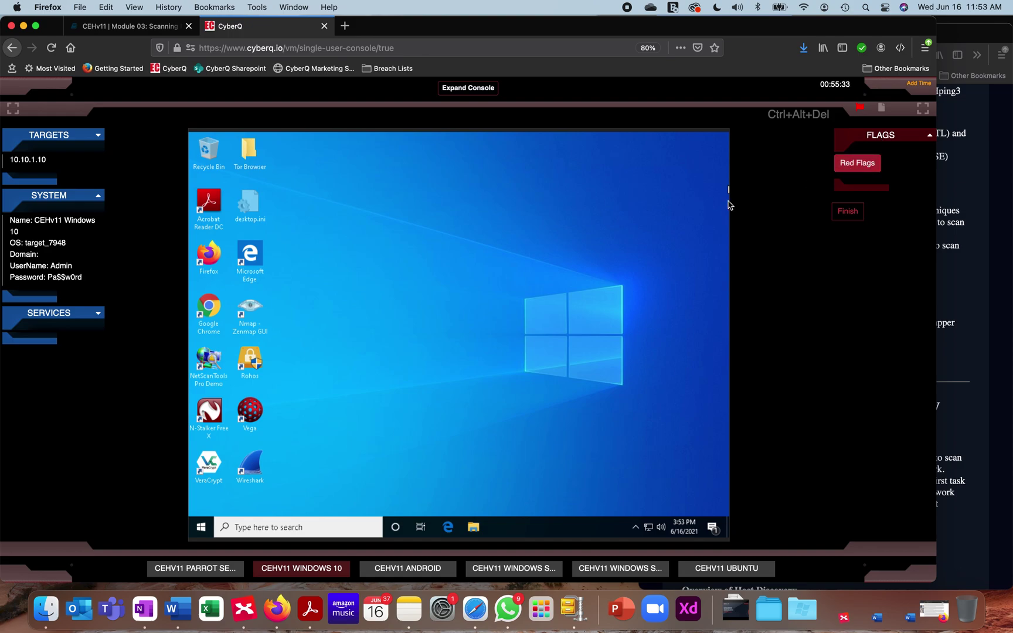
# List the Red Flags challenges, then request 30 more minutes of lab time
pyautogui.click(867, 167)
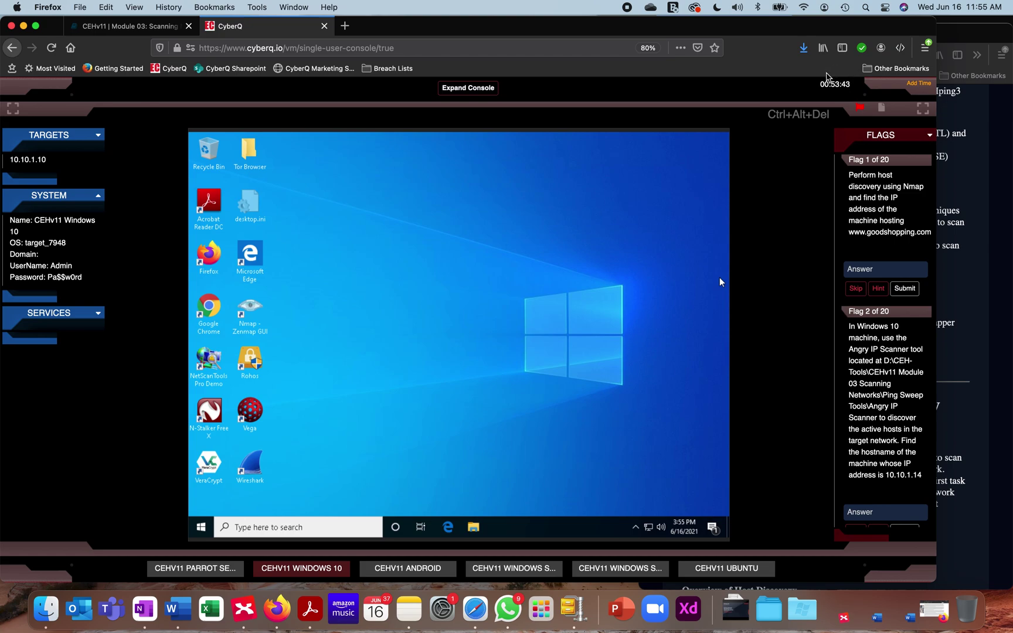
pyautogui.click(913, 87)
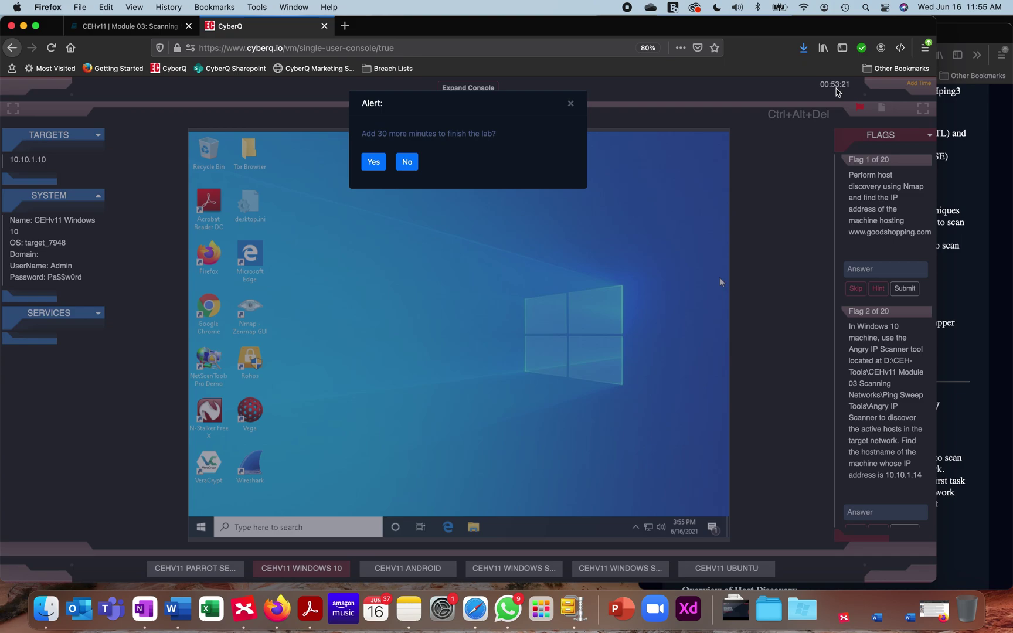
# Confirm the extra 30 minutes of lab time, bringing the timer to about 1:22 remaining
pyautogui.click(375, 163)
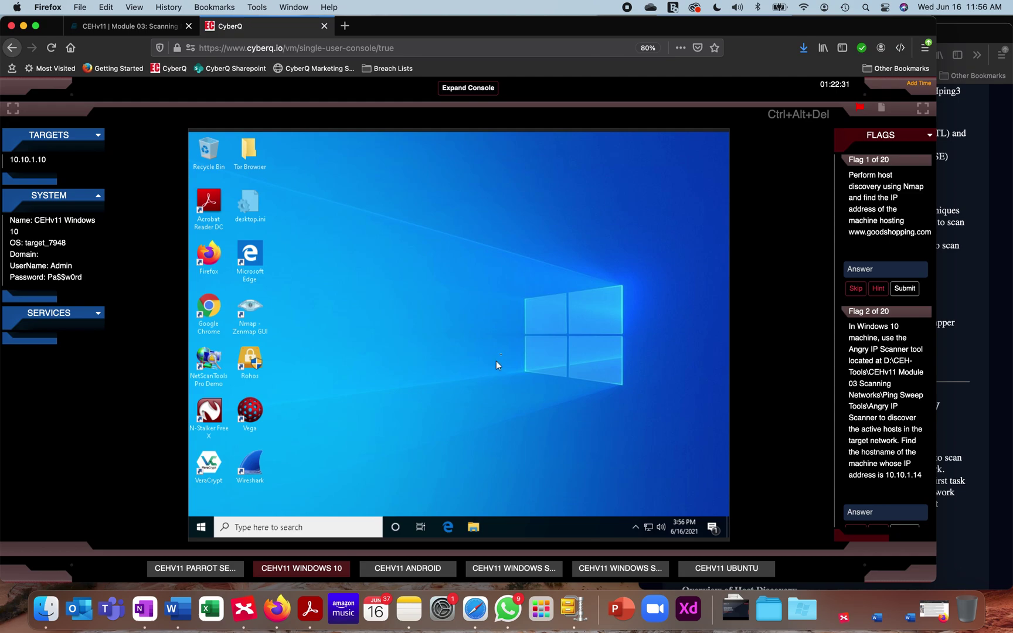
# Show the DOCS panel with the Lab Guide link instead of the flags list
pyautogui.click(881, 109)
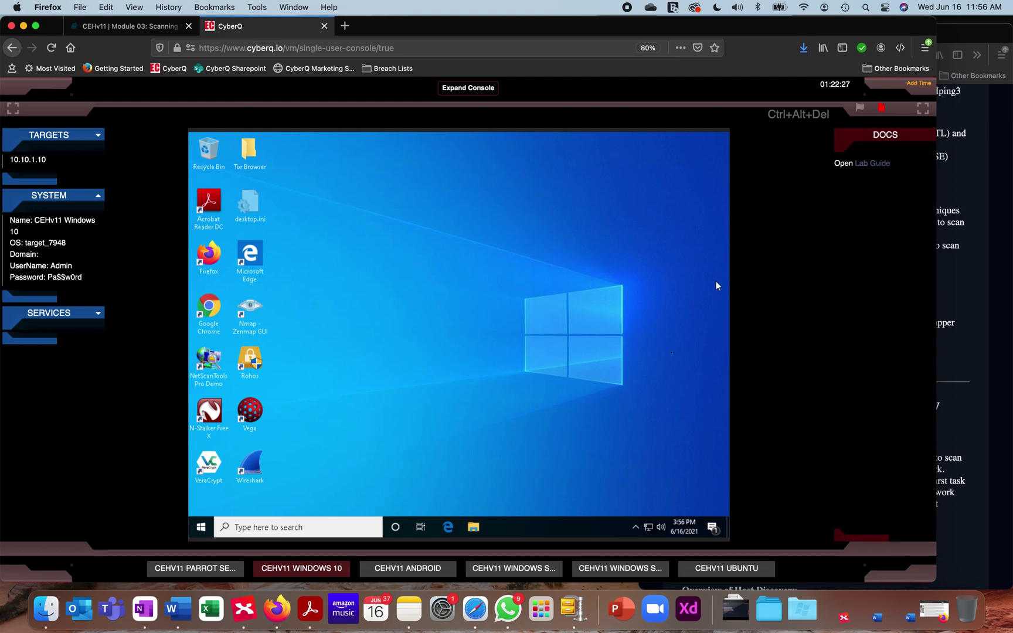